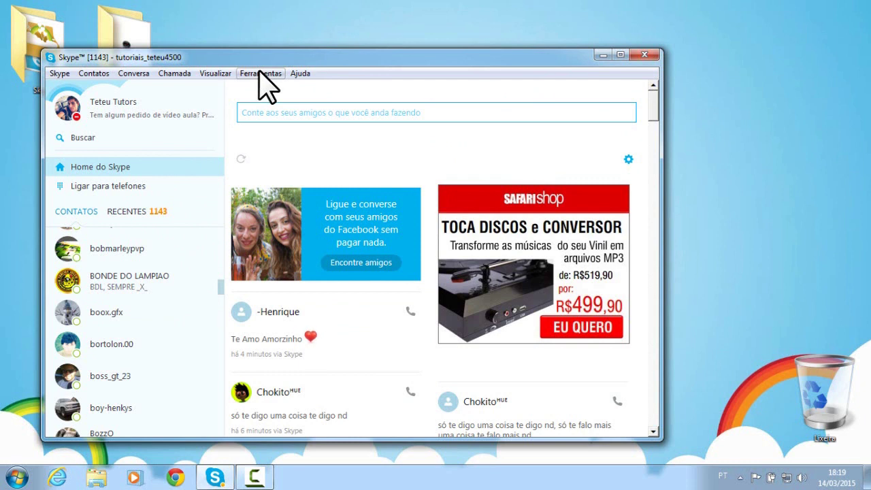
Clear the entire Skype conversation history in the privacy settings, save the options and close the main window.
left_click(260, 73)
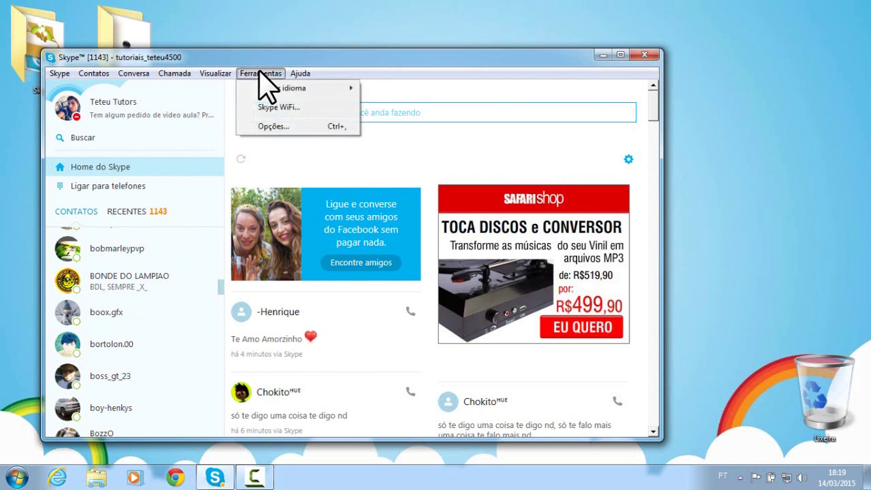
left_click(267, 127)
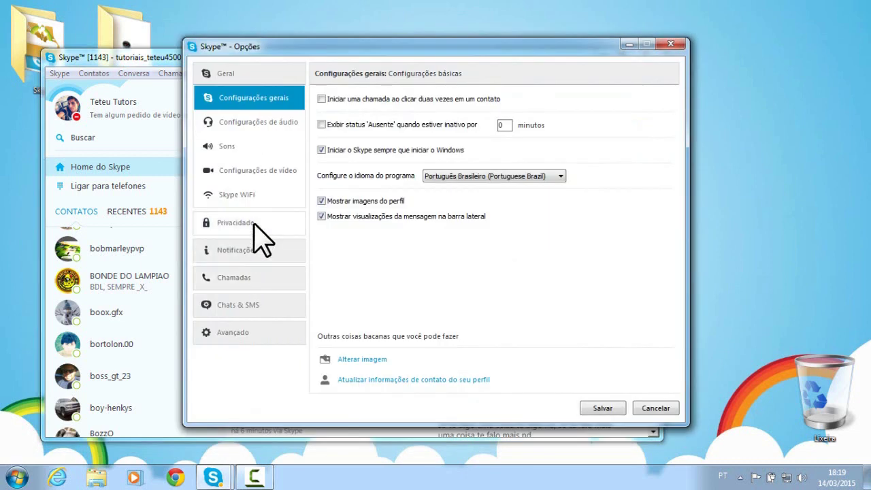
left_click(226, 230)
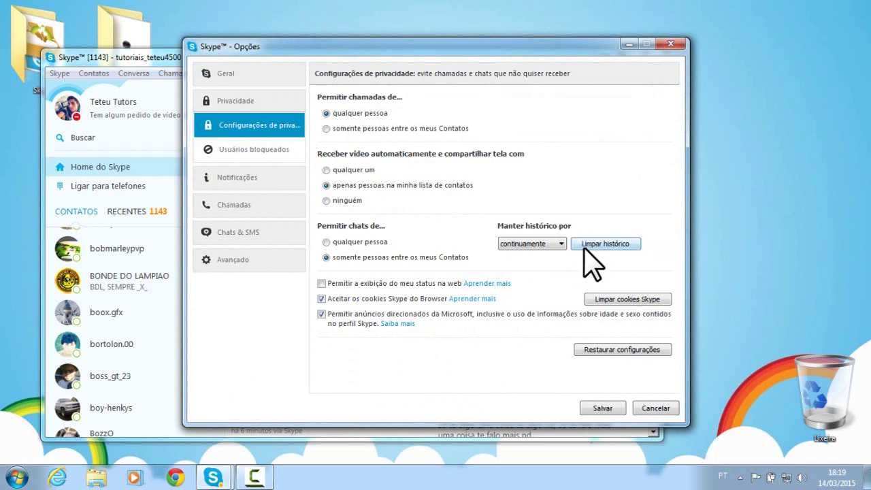
left_click(621, 244)
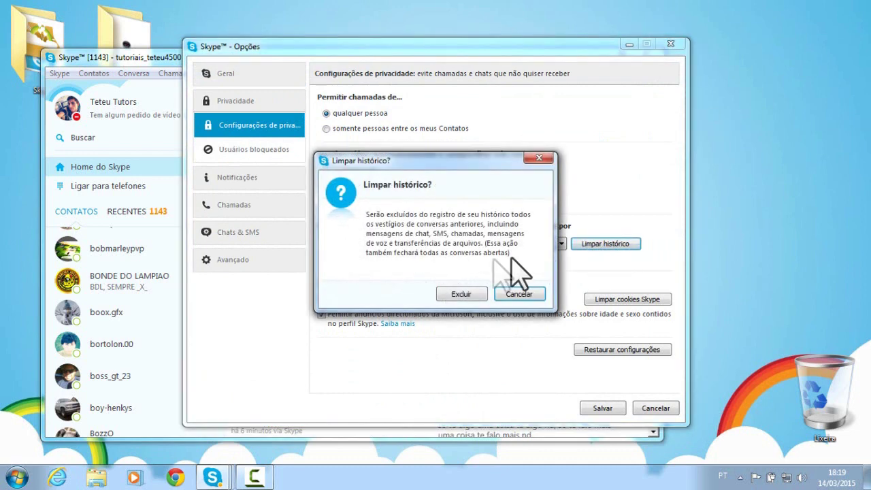
left_click(460, 293)
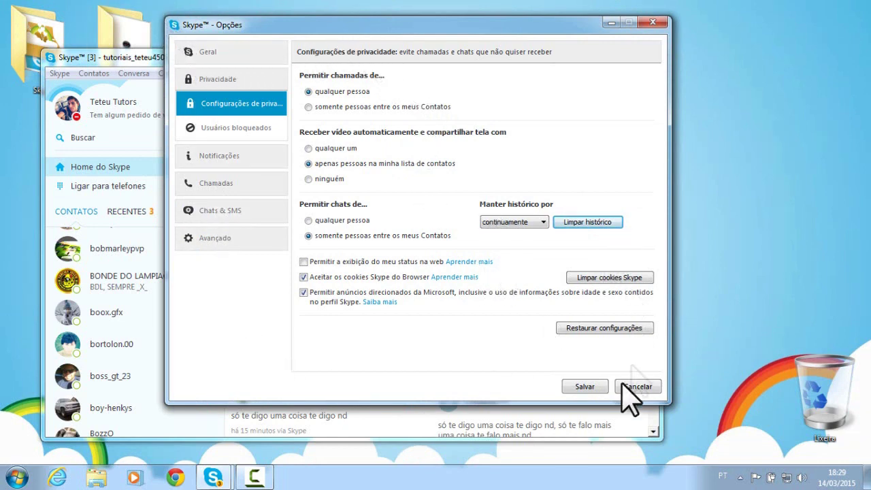
left_click(587, 386)
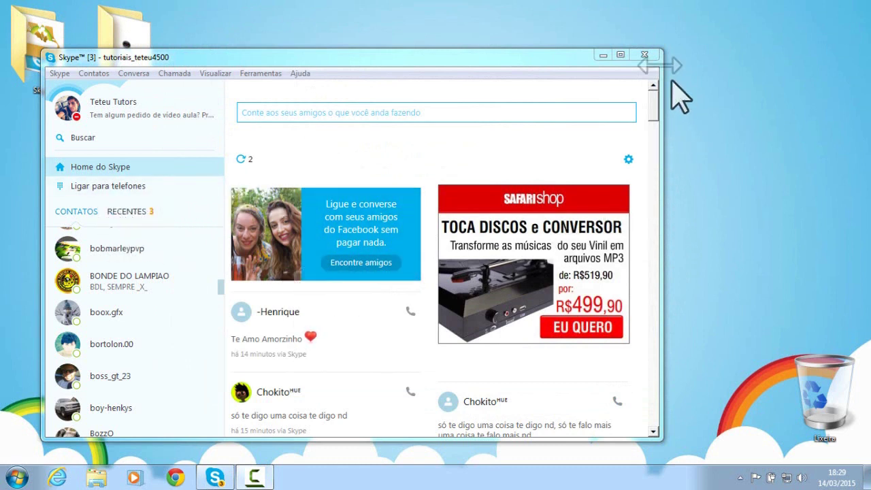
left_click(639, 57)
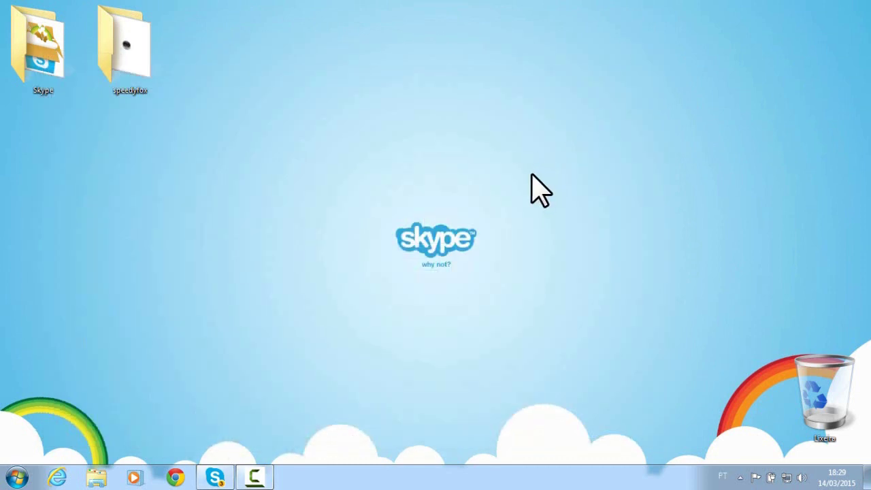
Open the speedyfox folder and run speedyfox.exe as administrator, dismissing the extra security prompt.
left_click_drag(116, 78, 329, 132)
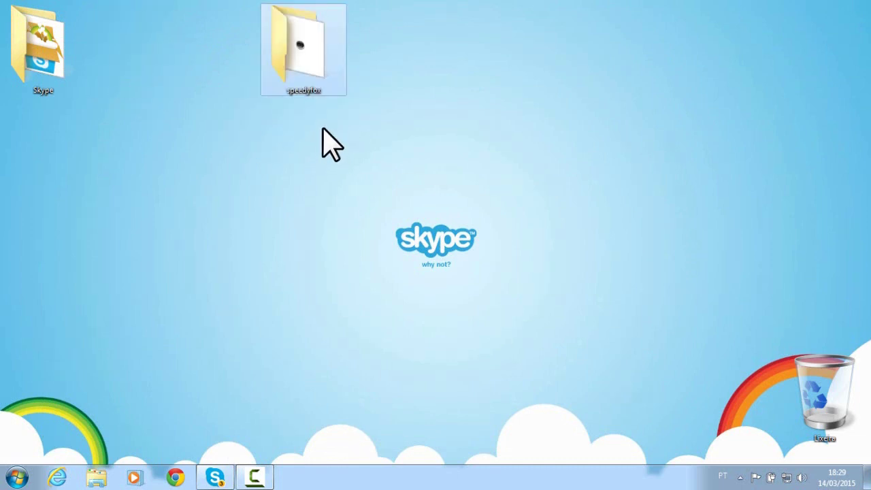
double_click(306, 82)
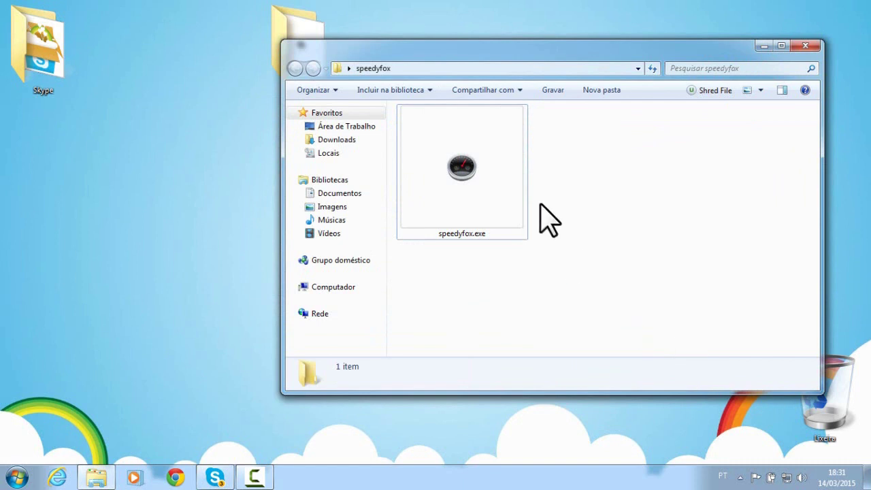
left_click(462, 154)
right_click(501, 132)
left_click(542, 155)
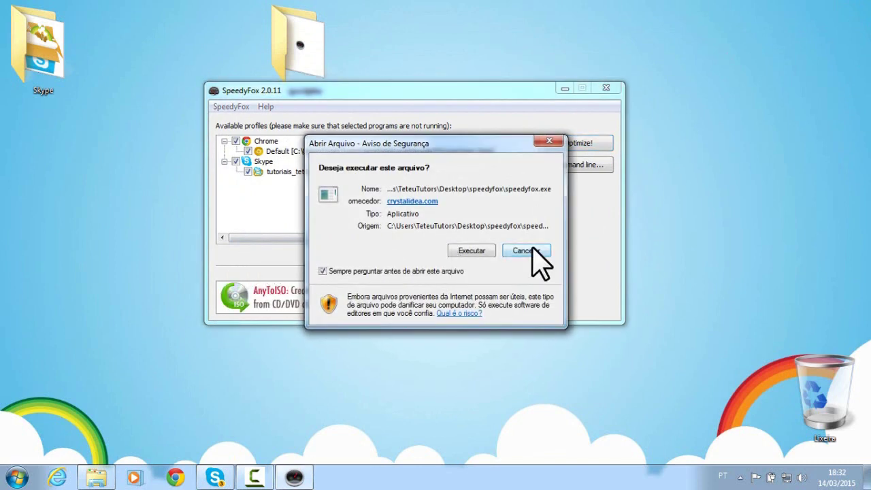
left_click(528, 250)
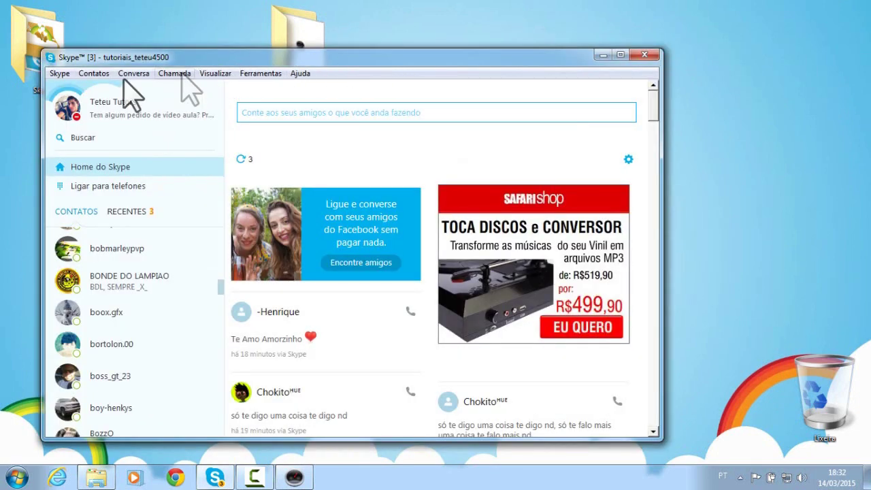
Sign out of the Skype account and quit Skype completely.
left_click(59, 74)
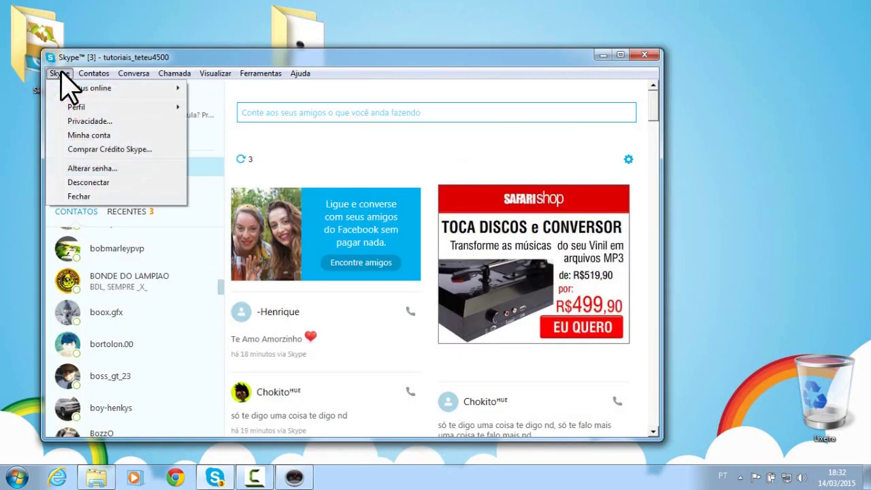
left_click(76, 183)
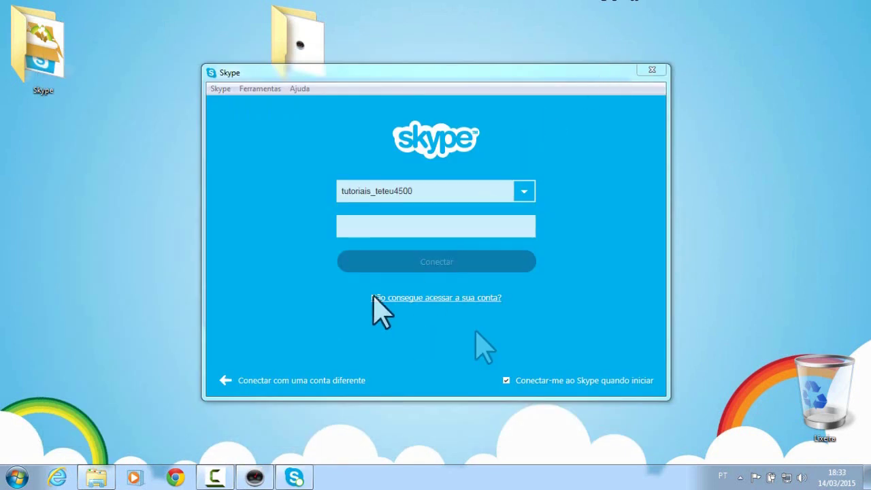
right_click(298, 478)
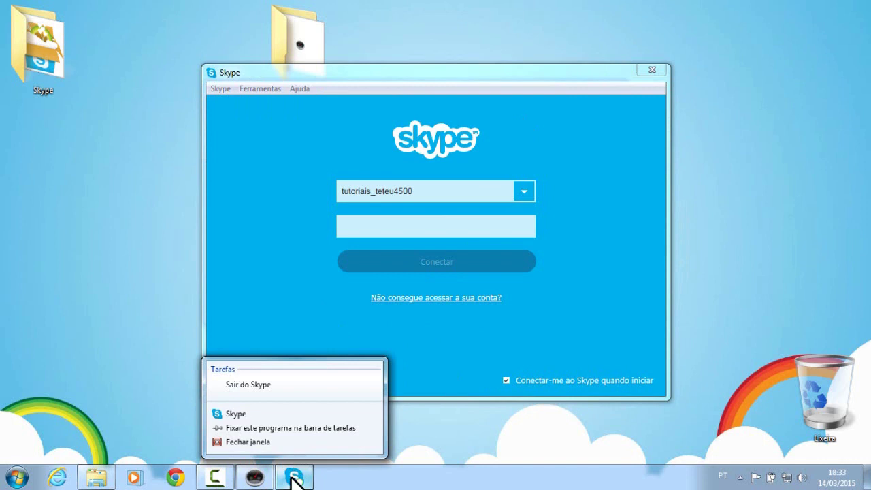
left_click(260, 384)
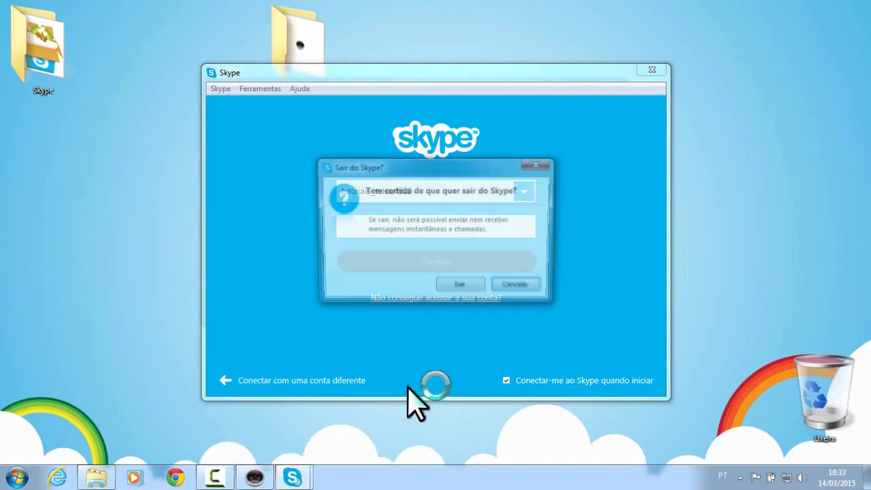
left_click(453, 286)
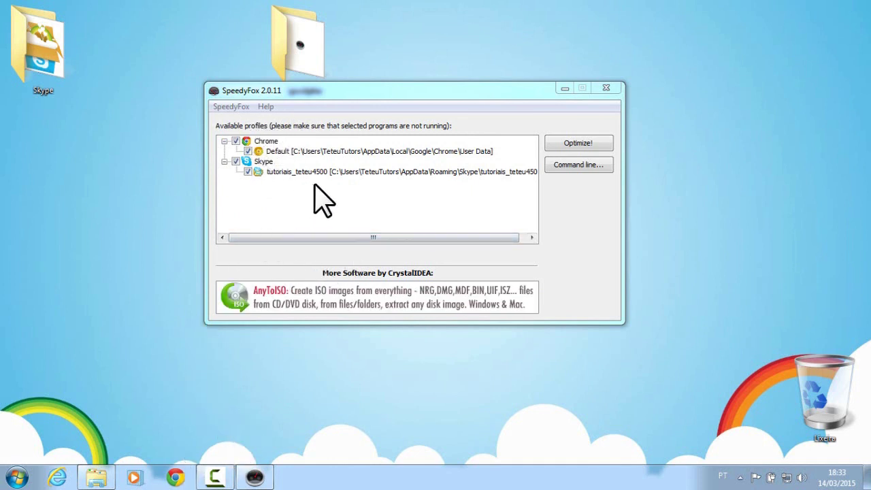
Optimize the selected Chrome and Skype profiles in SpeedyFox, and close SpeedyFox once it finishes.
left_click(569, 144)
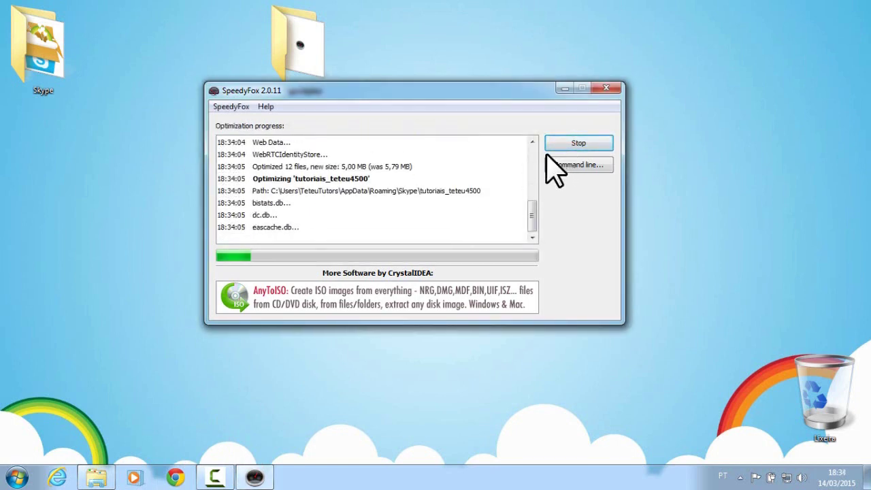
left_click_drag(522, 229, 537, 252)
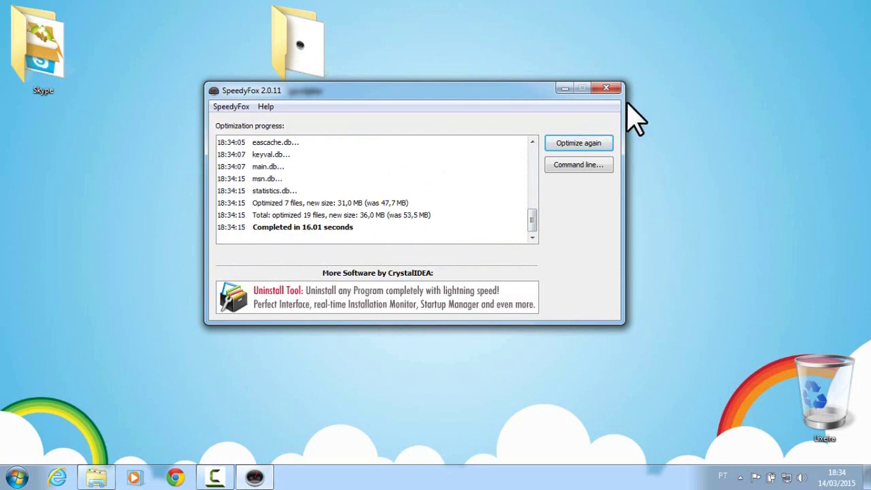
left_click(607, 89)
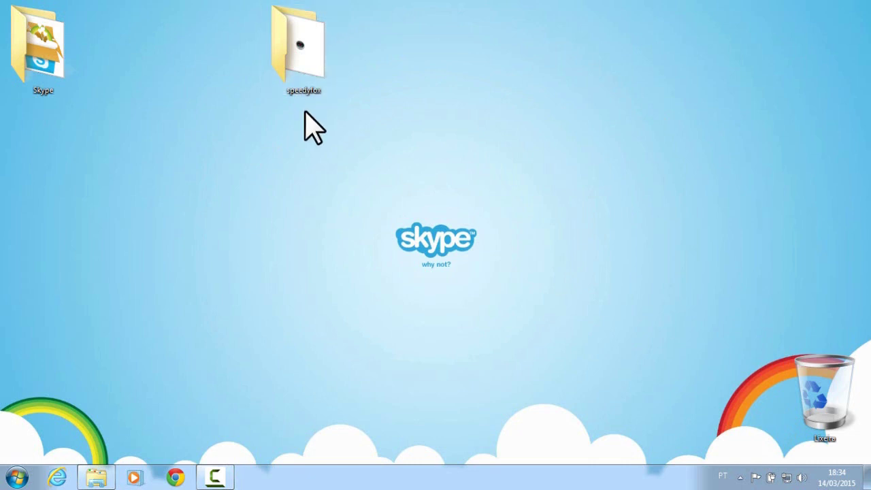
Check the hidden notification icons, relaunch Skype and open a contact's conversation.
left_click(741, 478)
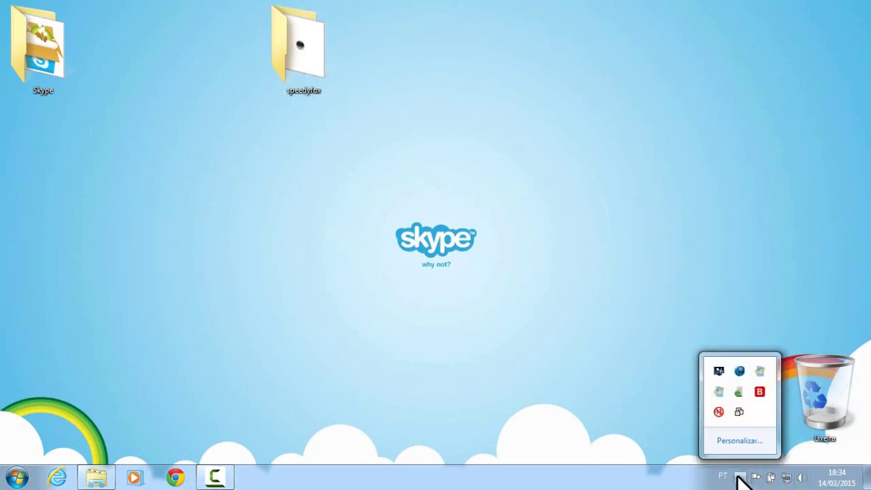
left_click_drag(306, 85, 313, 68)
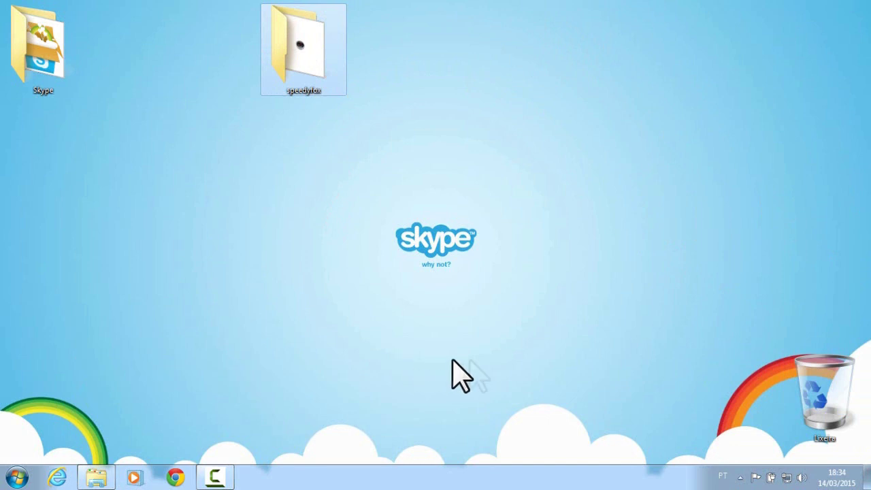
left_click(13, 478)
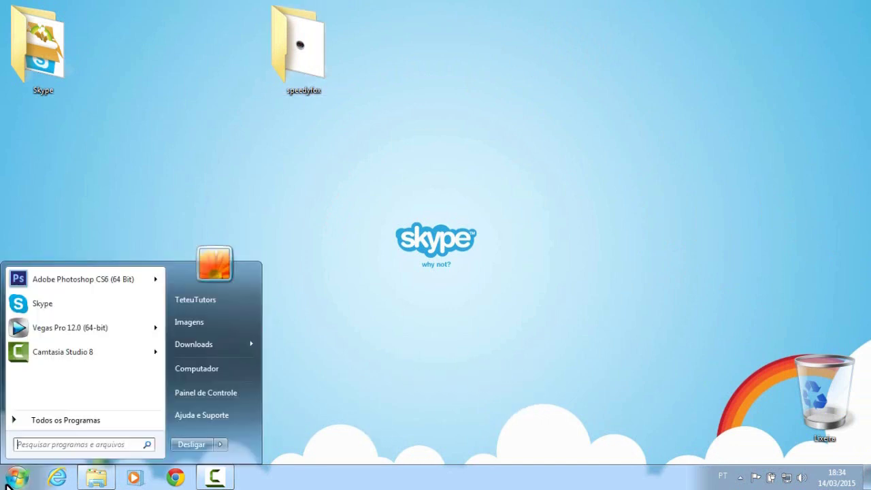
left_click(43, 304)
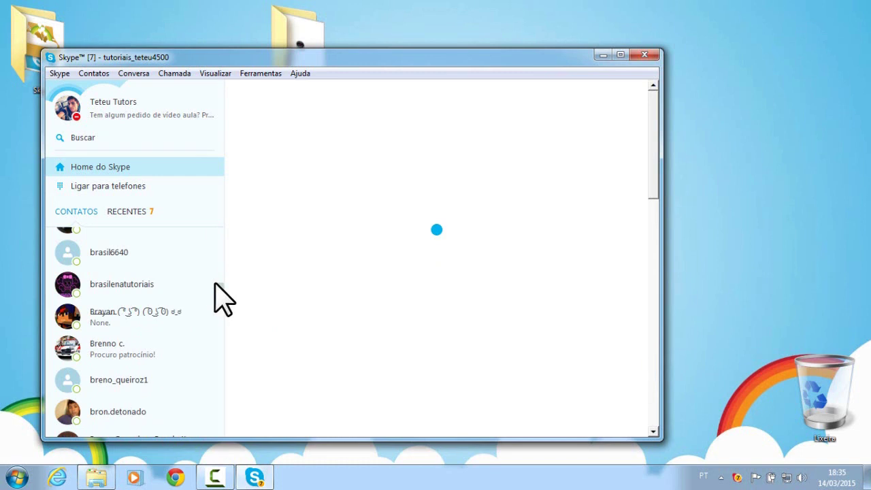
left_click(212, 249)
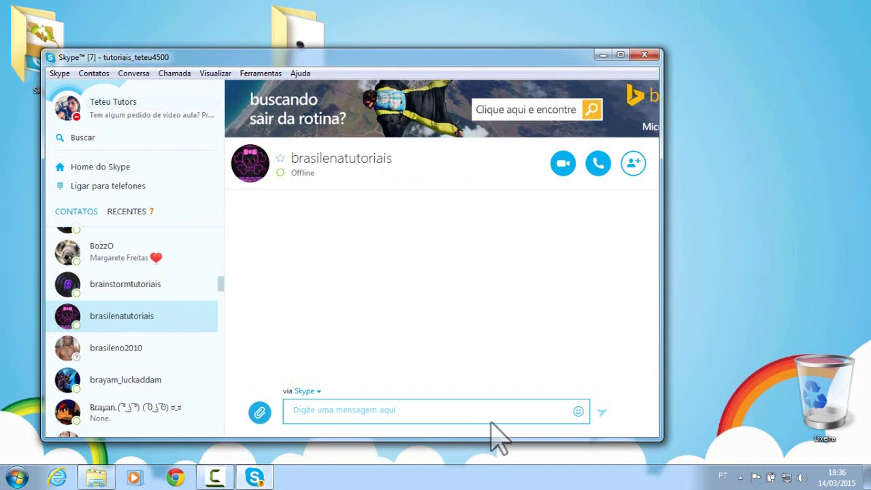
Quit Skype completely again.
right_click(267, 476)
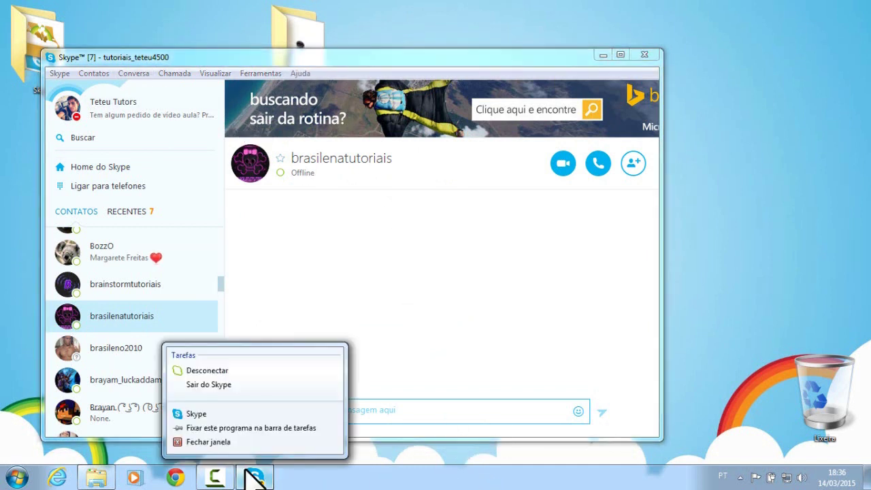
left_click(224, 385)
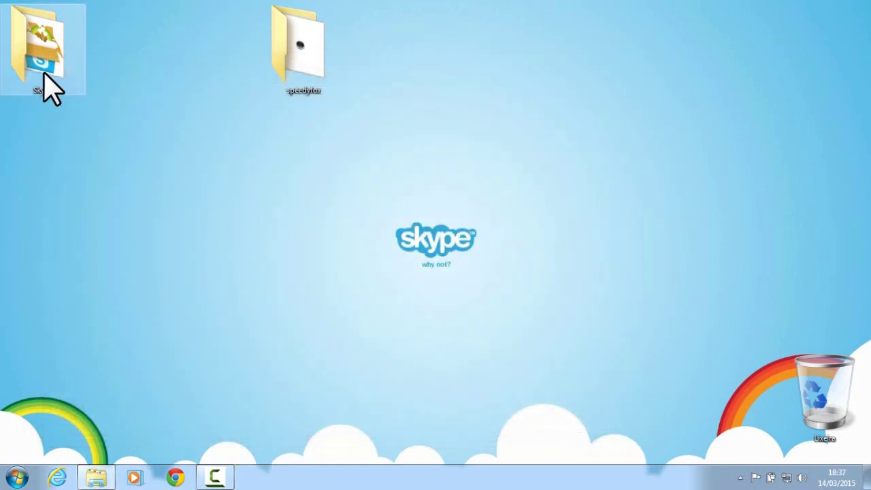
Move the Skype installer folder out of the desktop's corner, below and to the left of the speedyfox folder.
left_click_drag(42, 73, 162, 164)
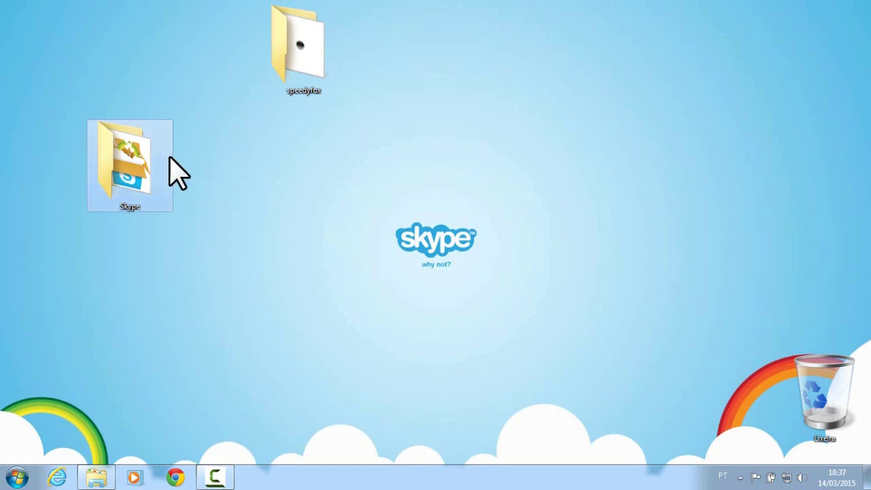
mouse_move(169, 157)
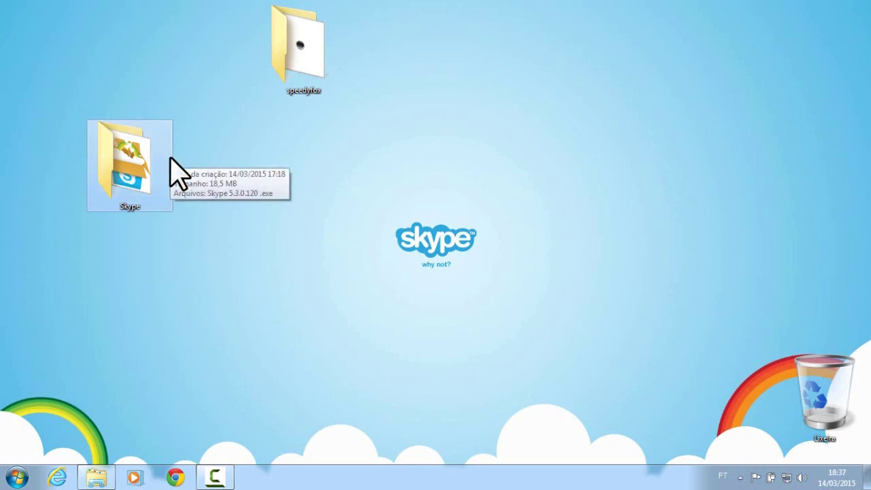
left_click_drag(170, 157, 65, 65)
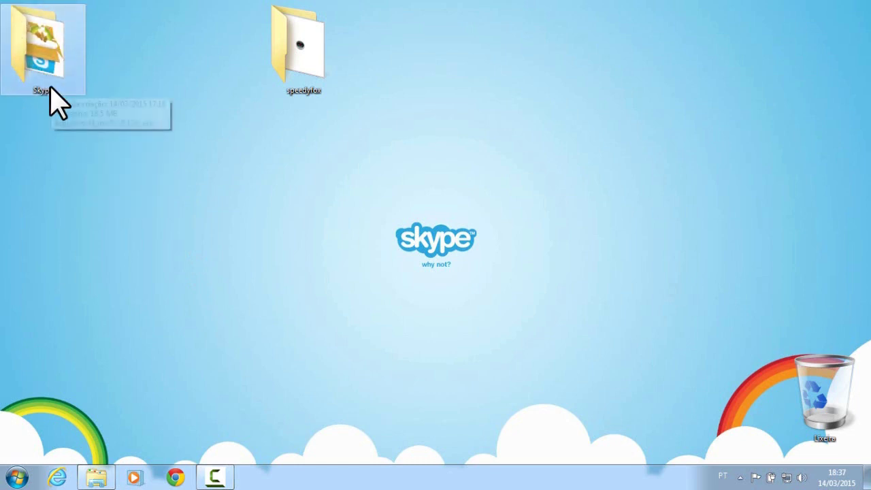
left_click_drag(42, 81, 136, 179)
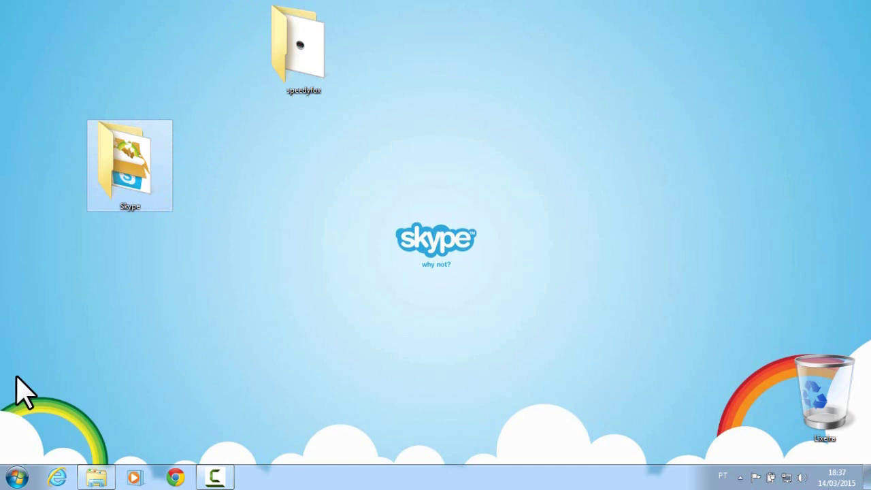
Search the computer's programs for "un" and launch IObit Uninstaller.
left_click(17, 478)
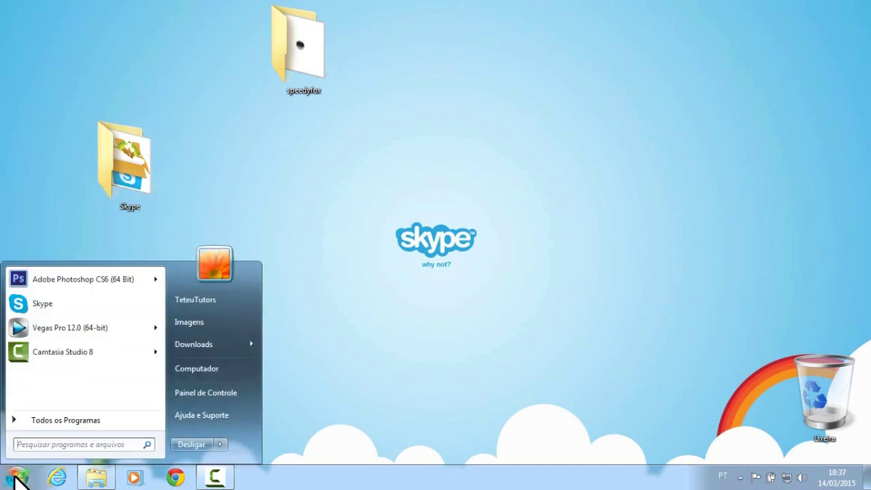
type("u")
key("BackSpace")
type("un")
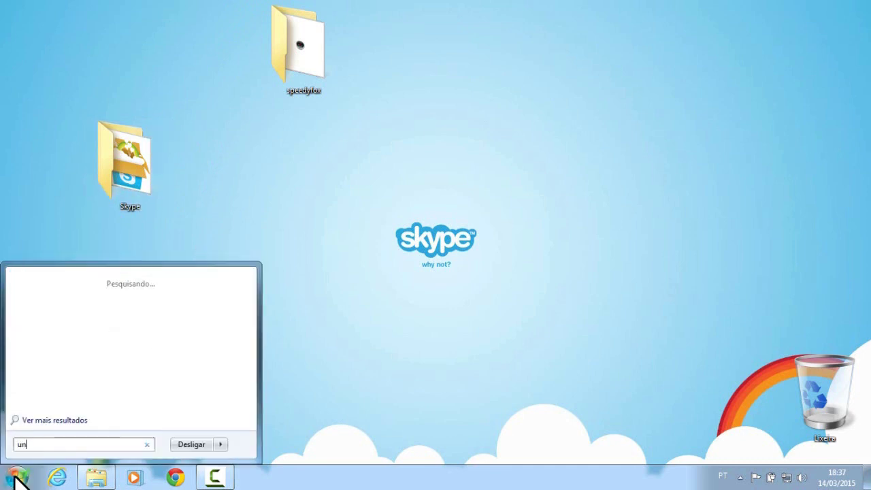
left_click(17, 478)
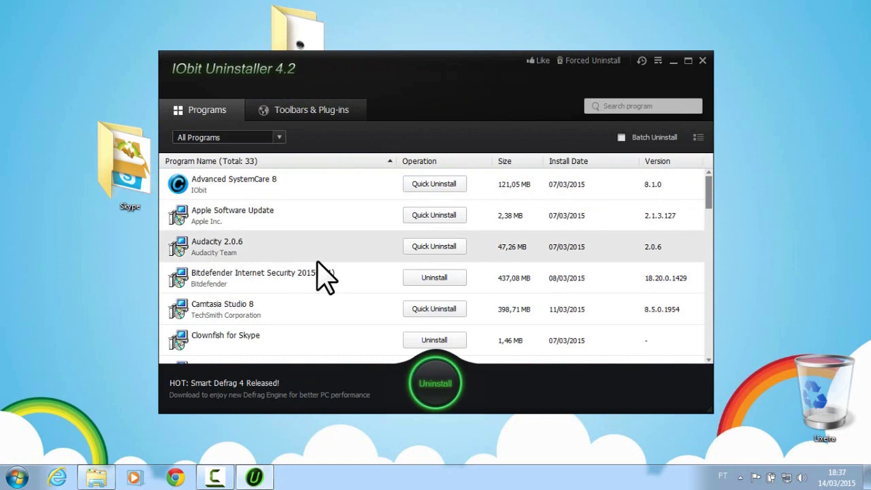
Find Skype™ 7.2 in the program list and uninstall it.
scroll(310, 276, "down", 3)
scroll(309, 275, "up", 3)
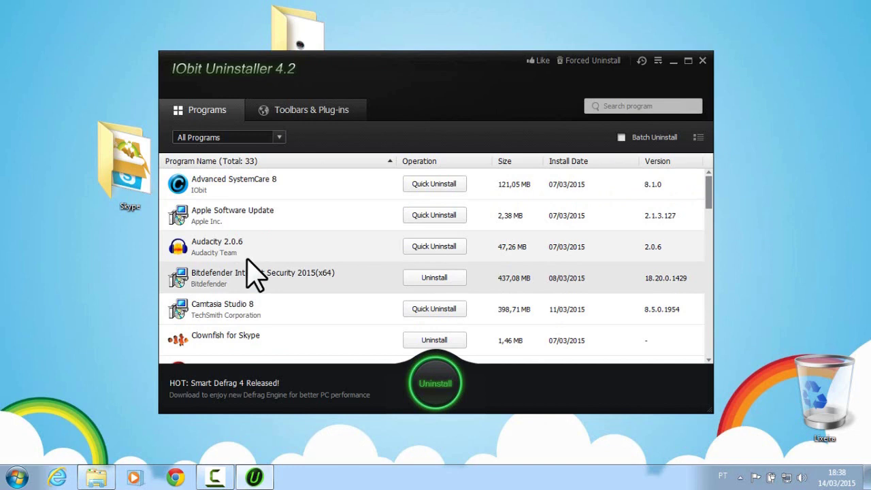
scroll(255, 276, "down", 3)
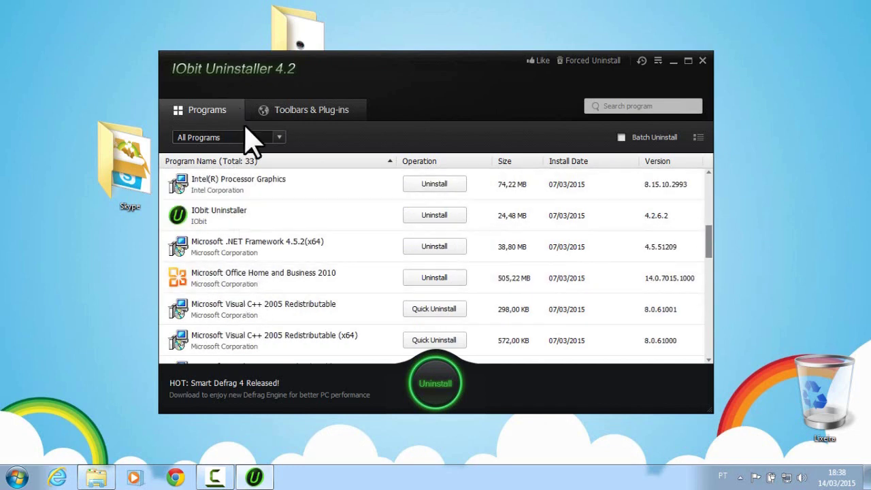
scroll(259, 285, "down", 6)
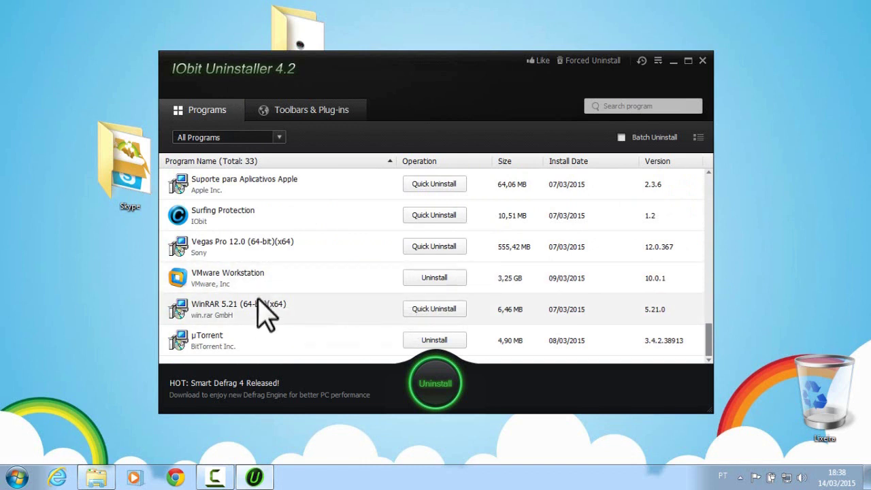
scroll(270, 273, "up", 1)
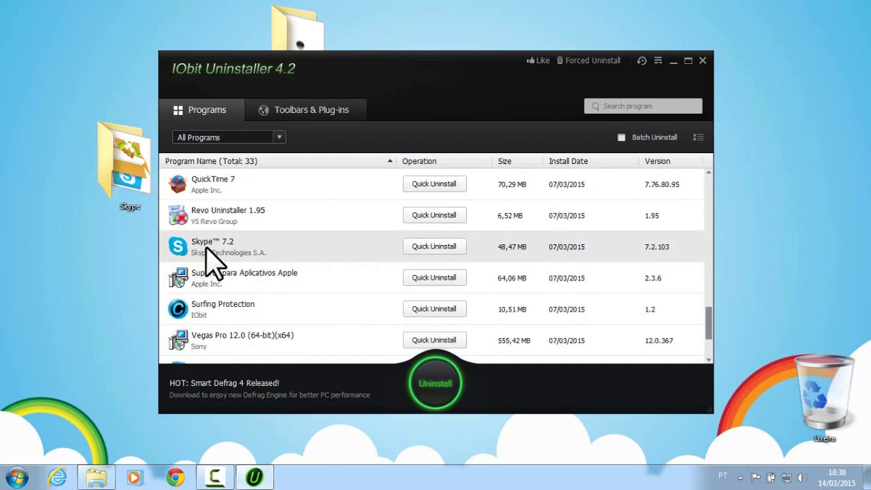
right_click(359, 250)
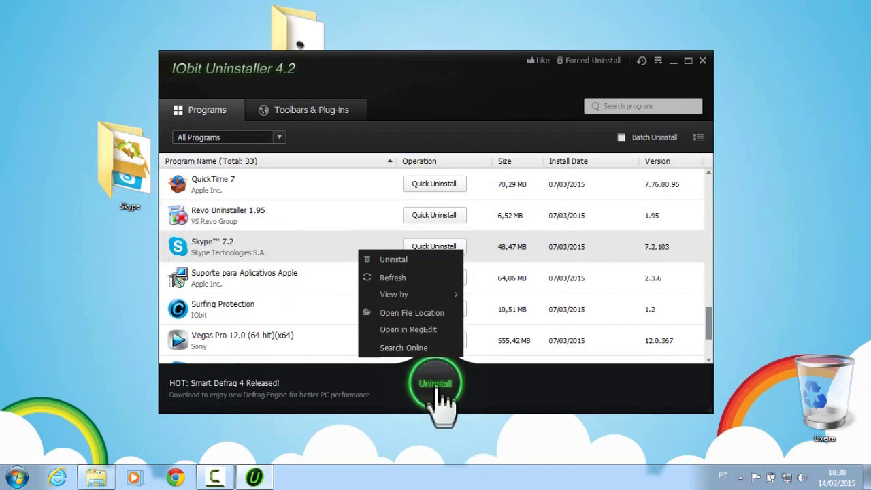
left_click(437, 380)
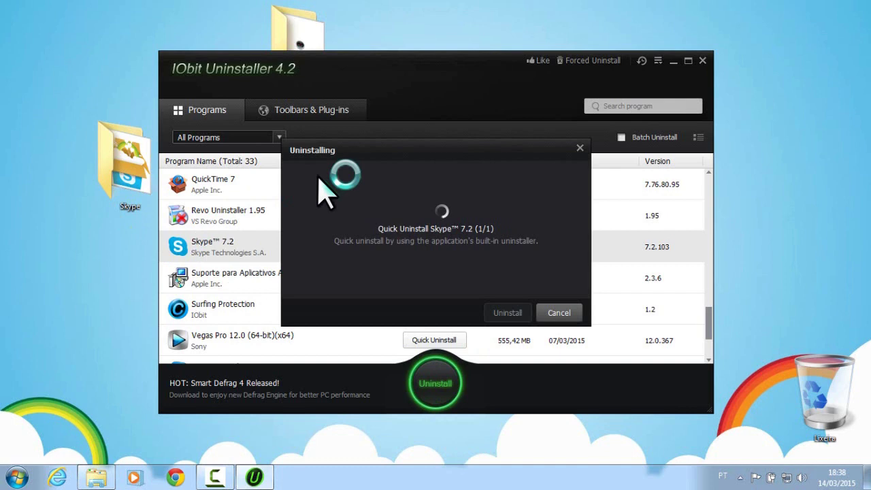
left_click_drag(436, 156, 457, 349)
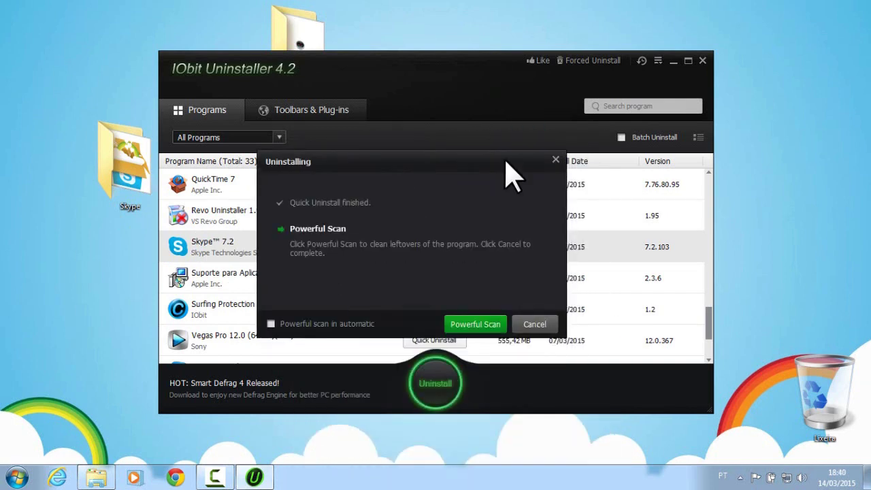
Run a Powerful Scan for Skype leftovers, delete all found registry items with file shredding enabled, and close the uninstaller.
left_click(463, 326)
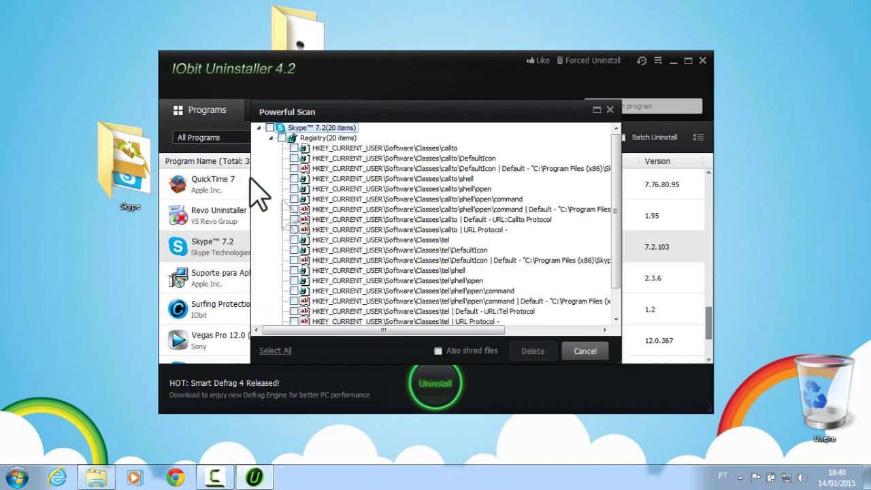
left_click(270, 128)
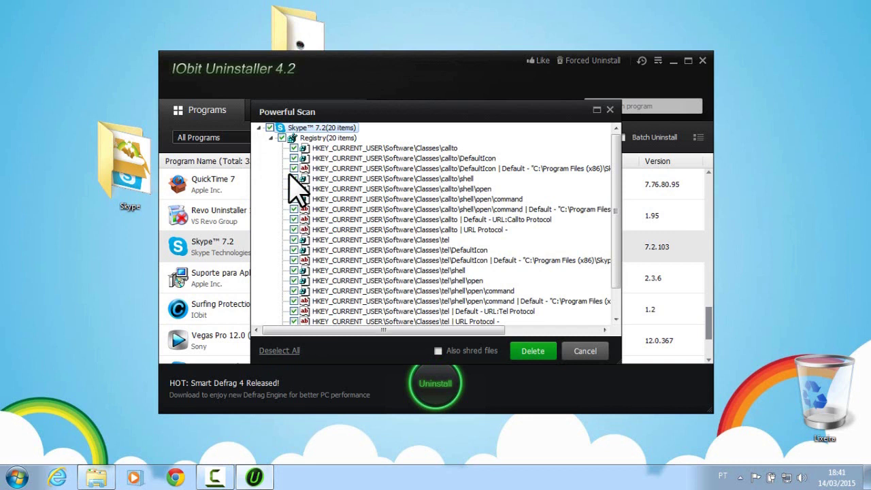
left_click(456, 351)
left_click(539, 352)
left_click(439, 282)
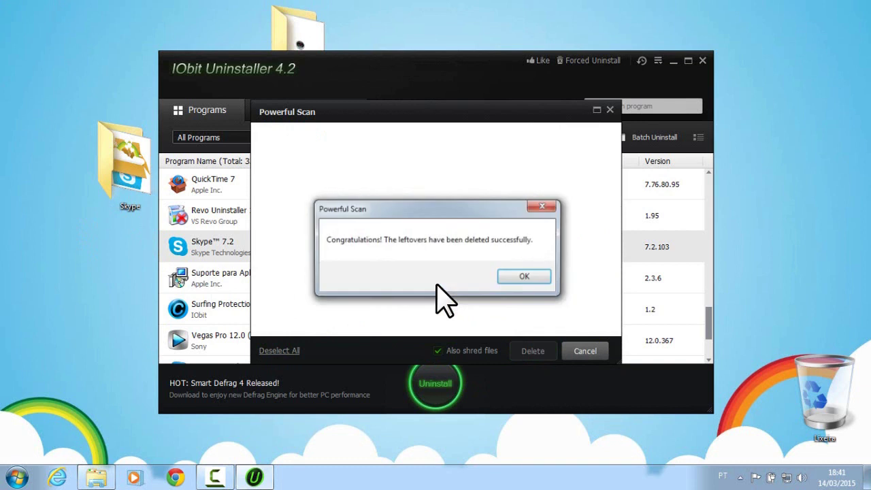
left_click(525, 279)
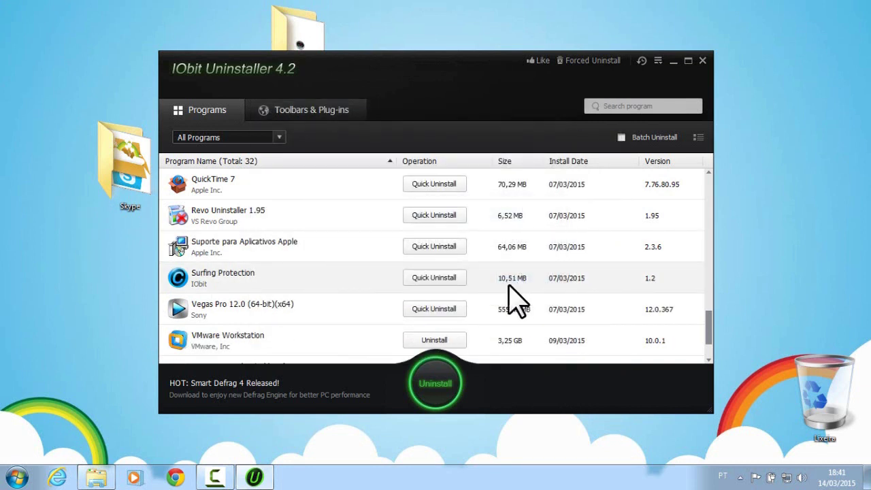
left_click(703, 60)
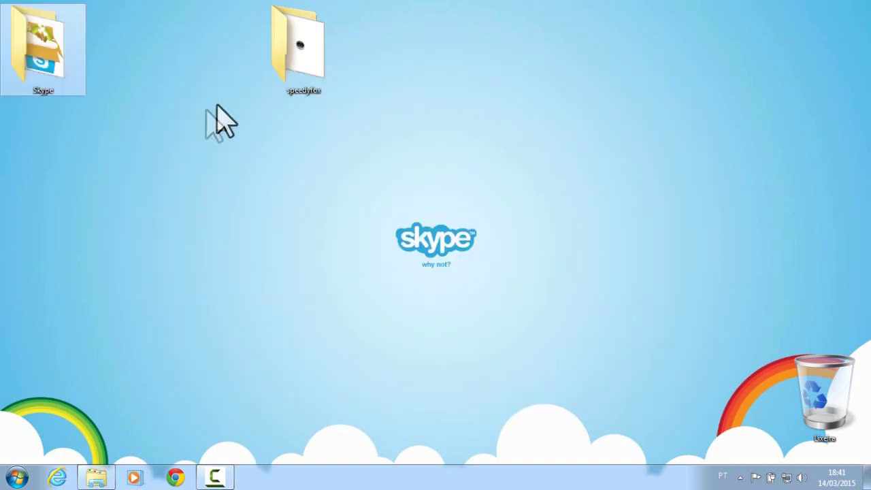
Run Skype 5.3.0.120 .exe from the desktop's Skype folder and complete its installation in Português Brasileiro.
left_click(291, 80)
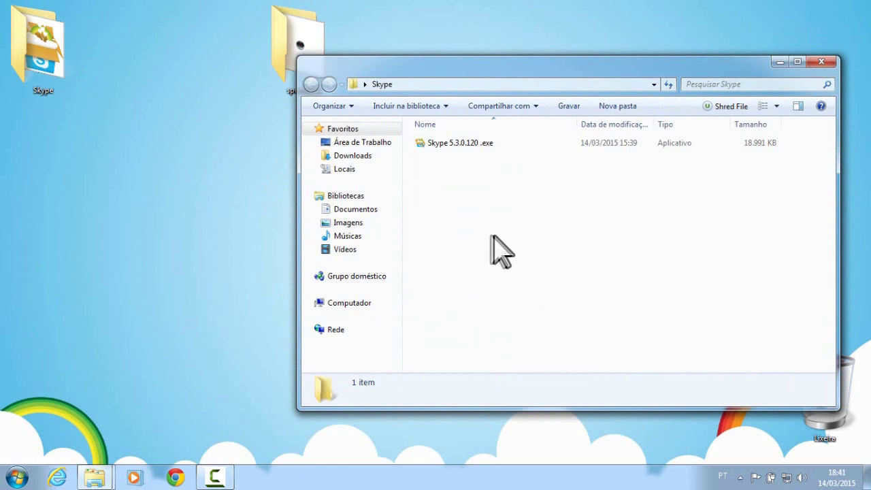
left_click(441, 144)
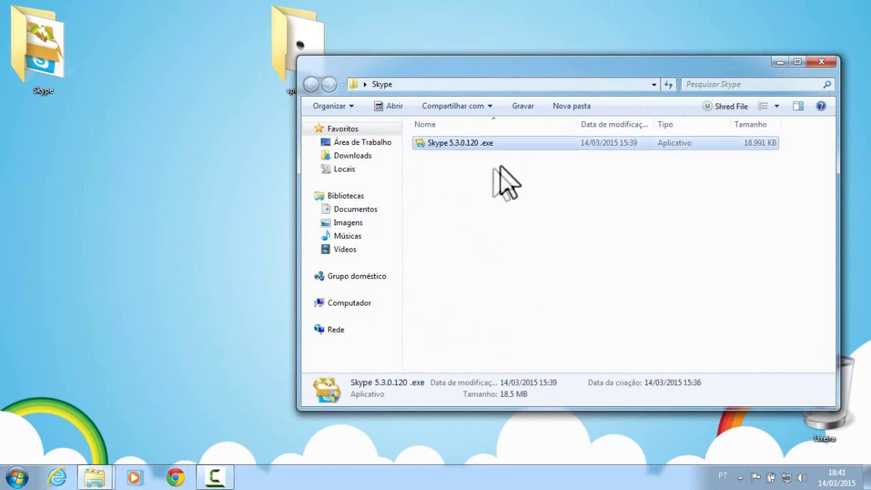
right_click(472, 145)
left_click(443, 146)
double_click(519, 143)
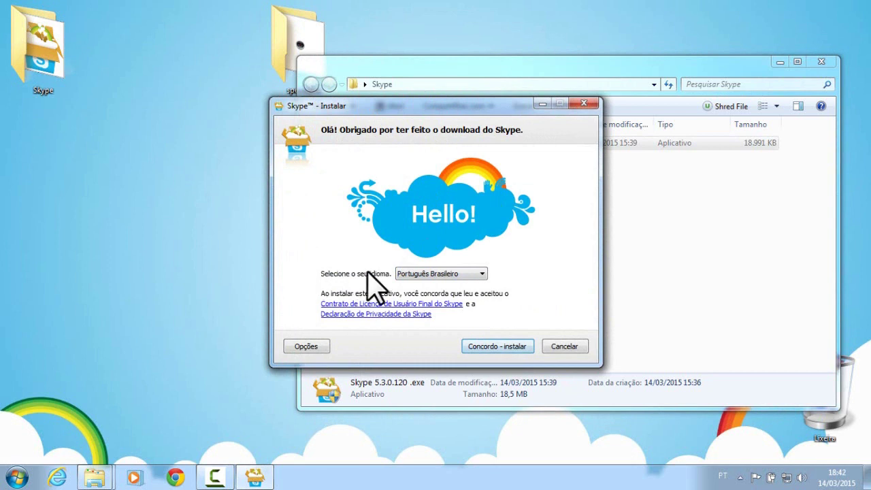
left_click(503, 348)
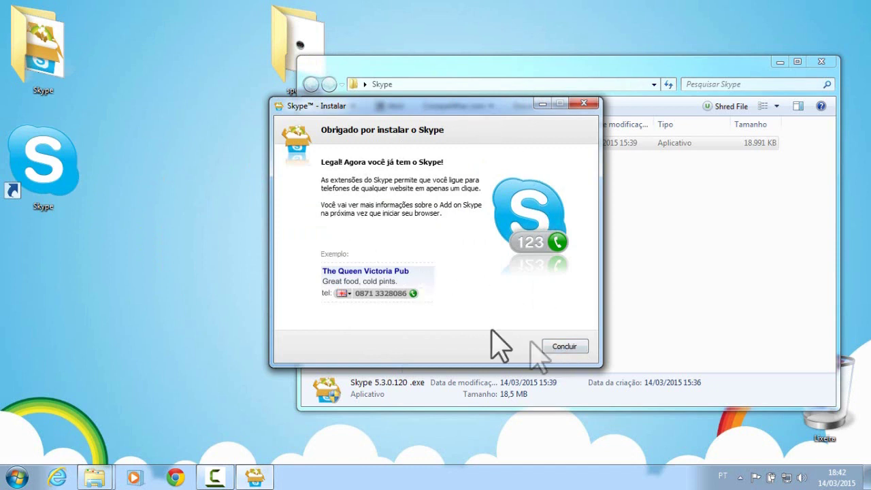
left_click(569, 347)
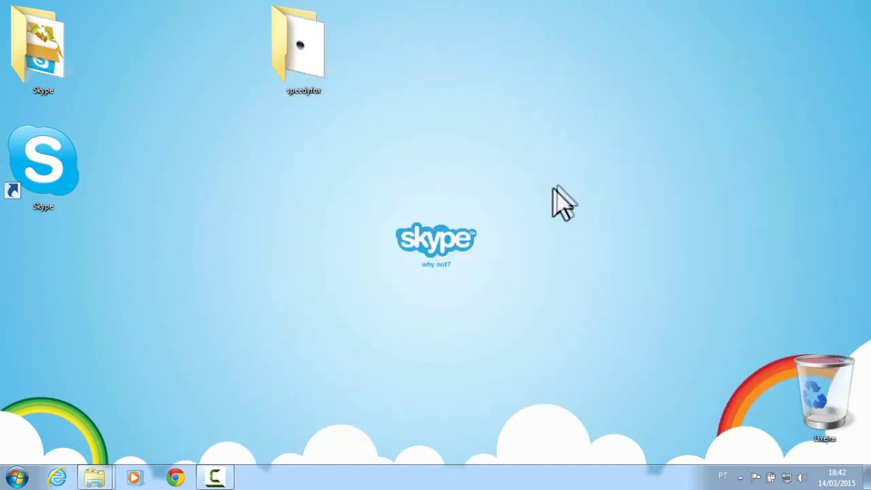
Launch the newly installed Skype and browse the contact list and the pending contact requests.
double_click(44, 168)
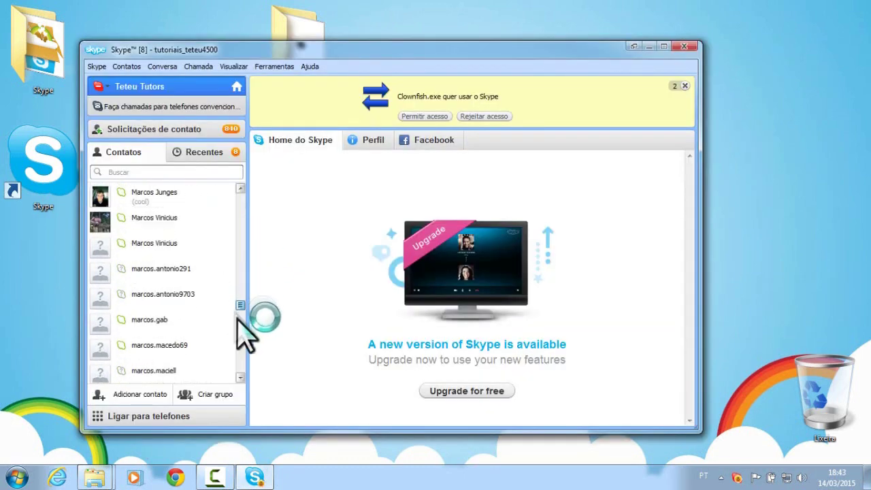
left_click_drag(237, 318, 197, 236)
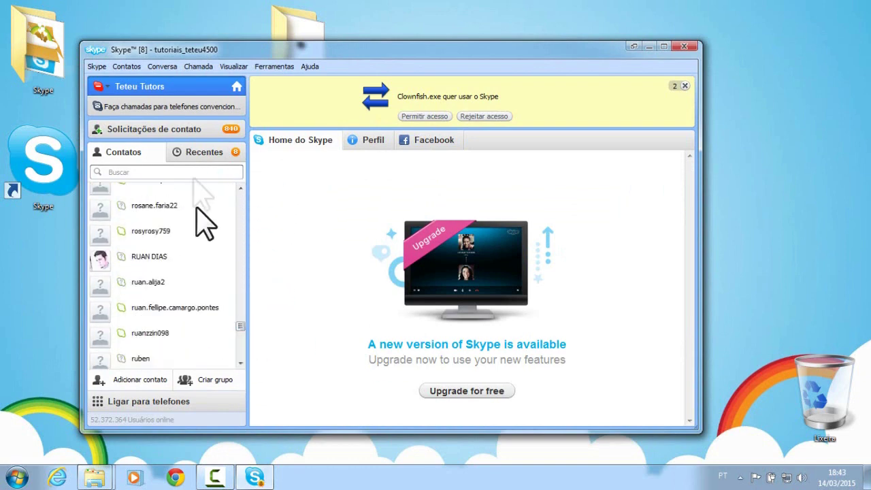
left_click(197, 130)
left_click_drag(238, 200, 240, 253)
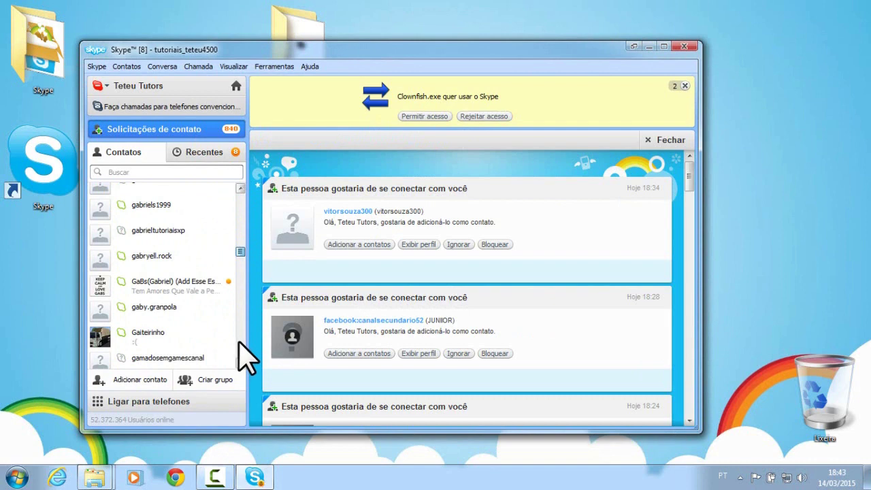
scroll(239, 340, "up", 10)
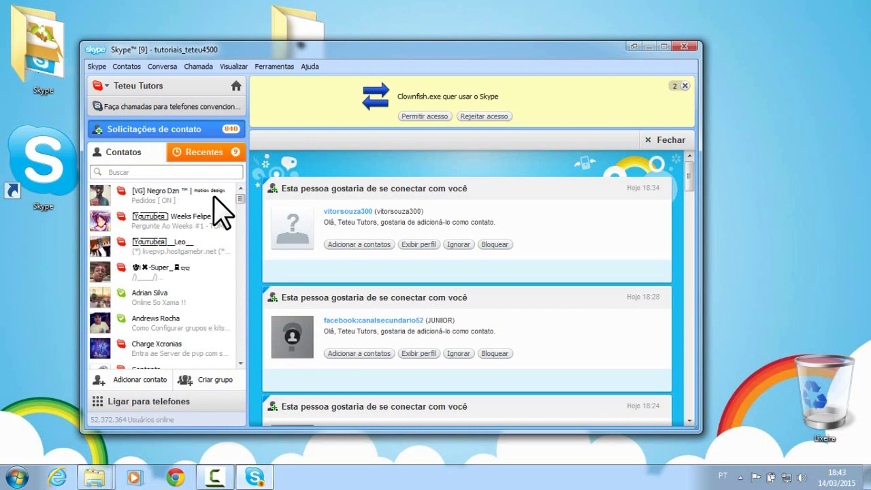
Allow Clownfish.exe to access Skype and dismiss the video notice.
left_click(419, 116)
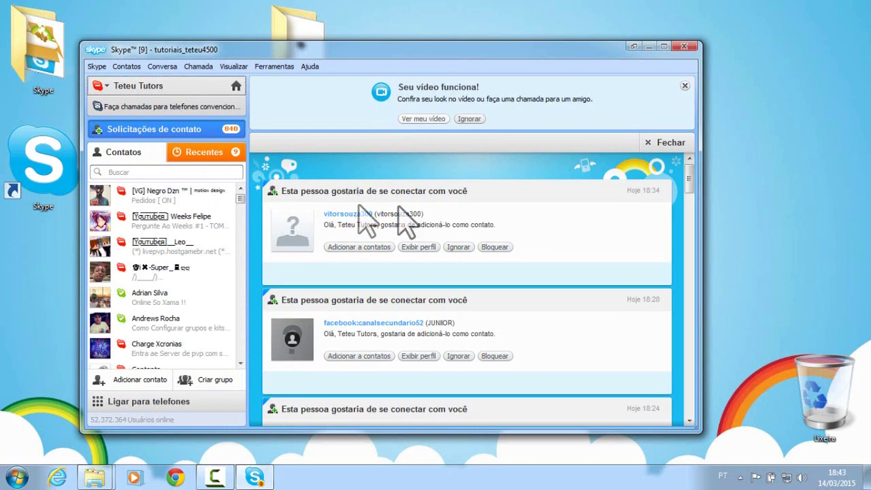
left_click(686, 86)
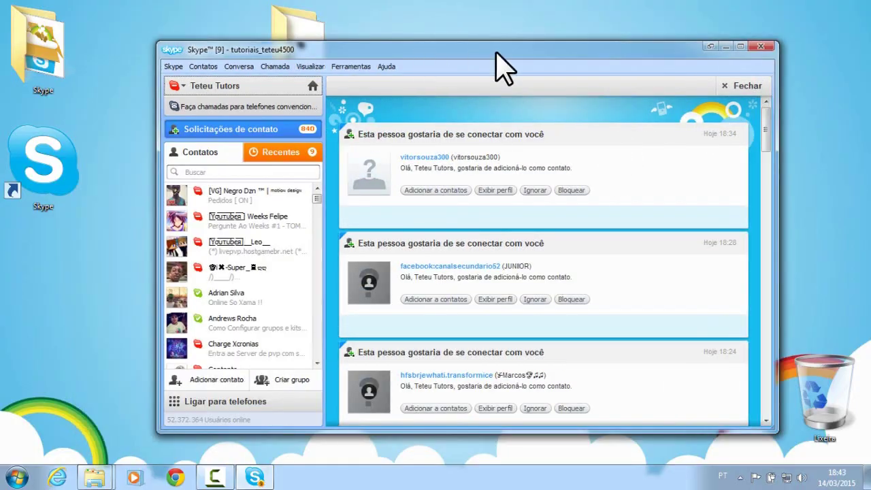
left_click_drag(496, 59, 452, 53)
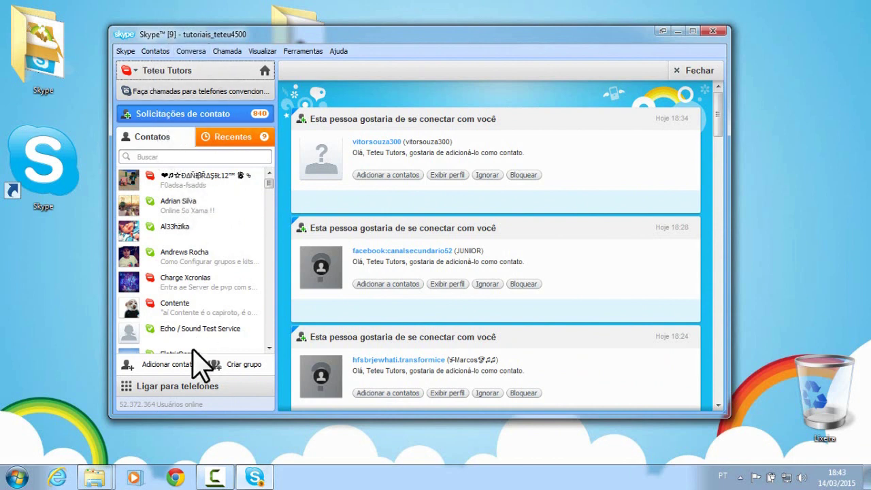
Open a contact's conversation from the contact list and minimize the Skype window.
left_click(194, 216)
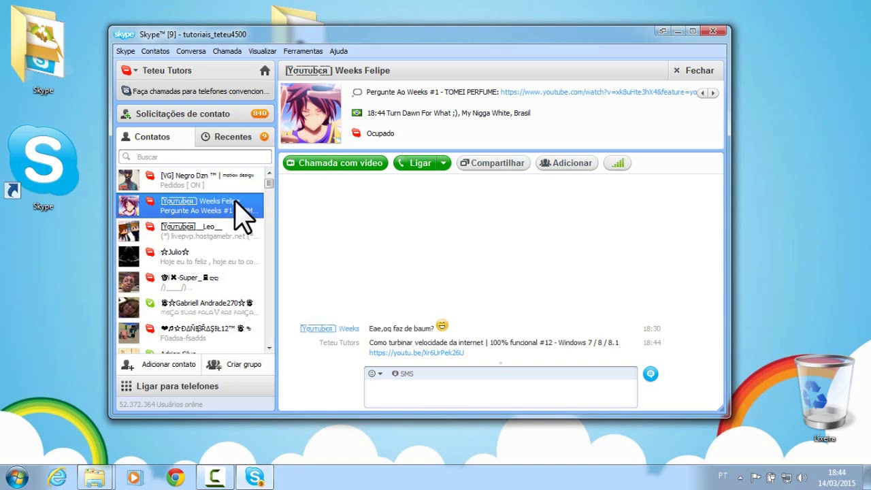
left_click(677, 32)
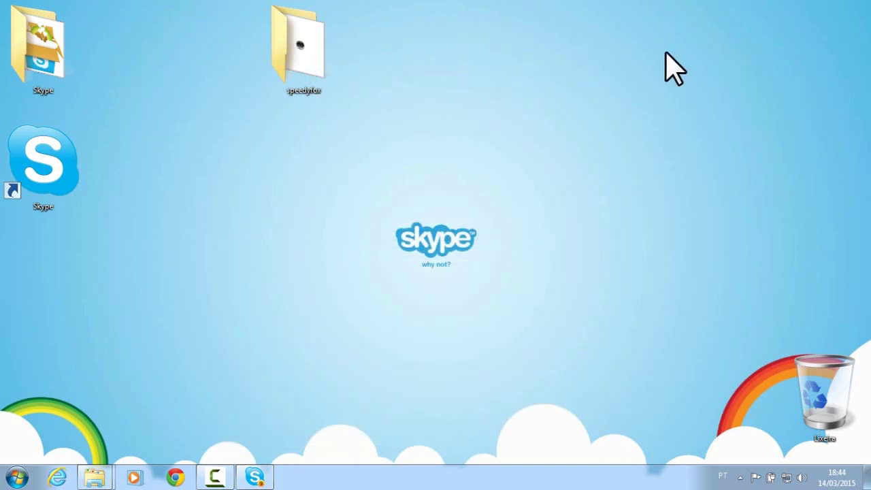